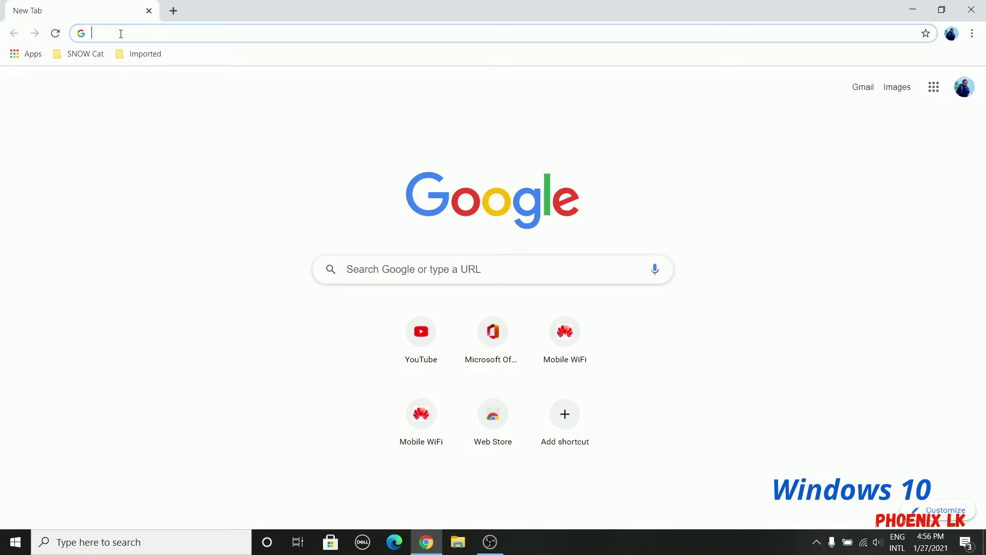
Search the web for "windows 10 media creation tool".
left_click(121, 34)
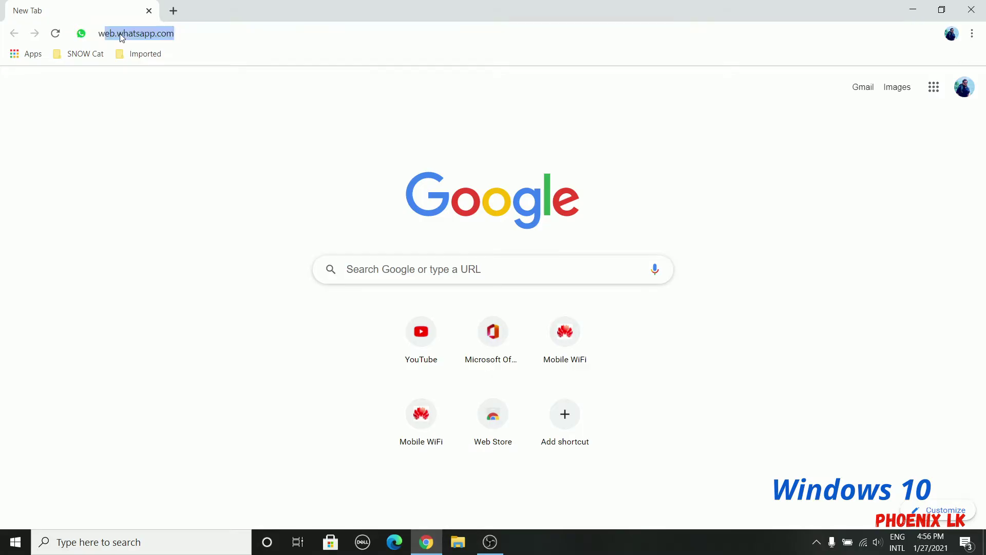
type("windows")
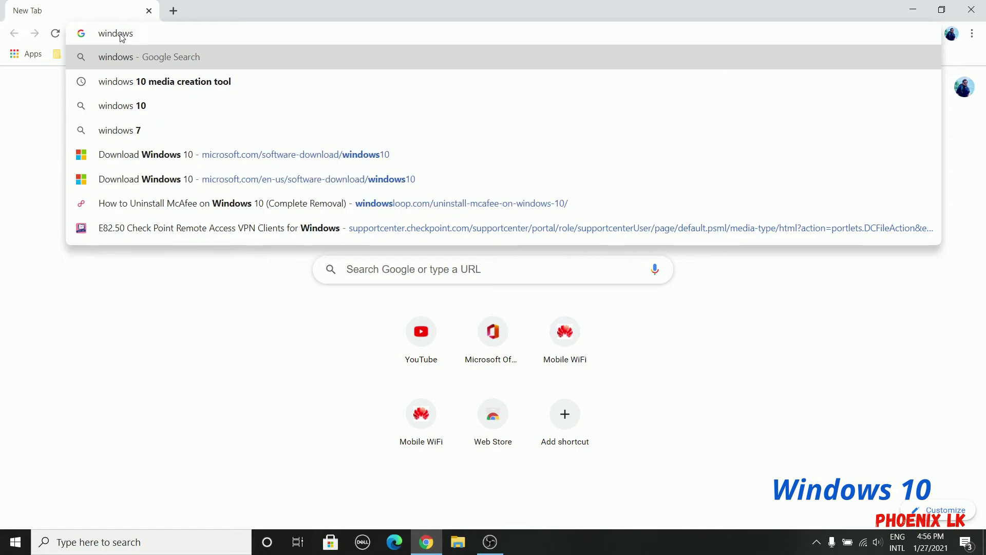
key("Down")
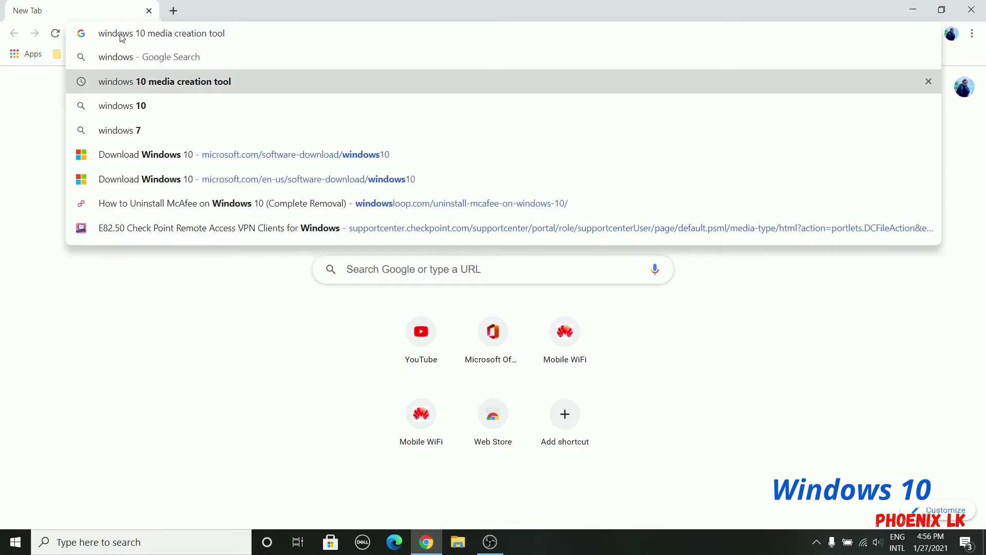
key("Return")
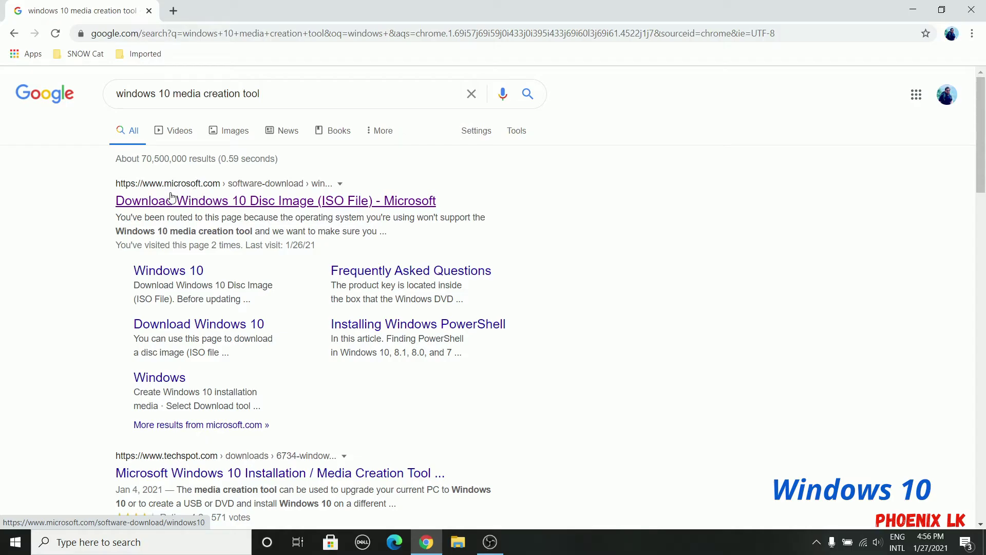
Open Microsoft's "Download Windows 10 Disc Image (ISO File)" search result in a new tab and switch to it.
right_click(279, 207)
left_click(301, 212)
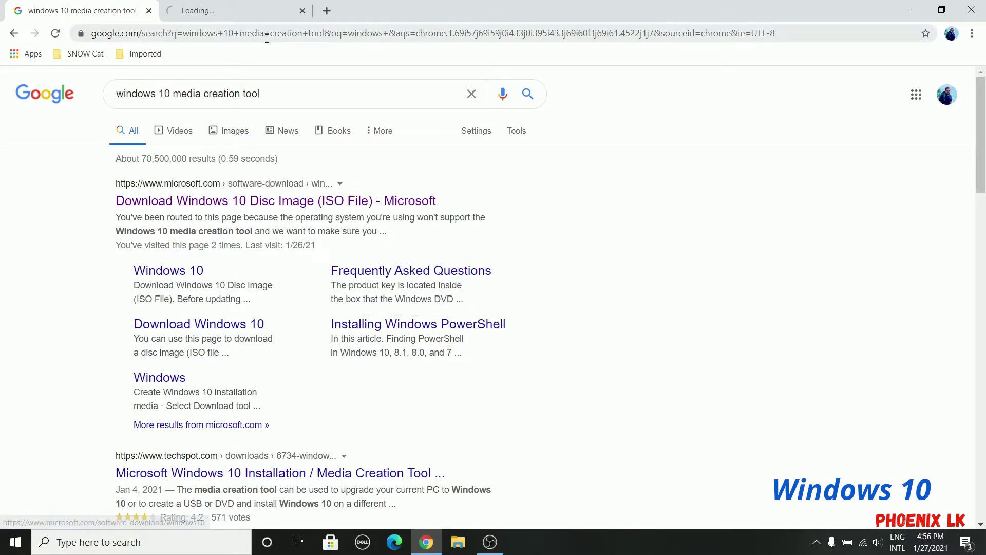
left_click(208, 10)
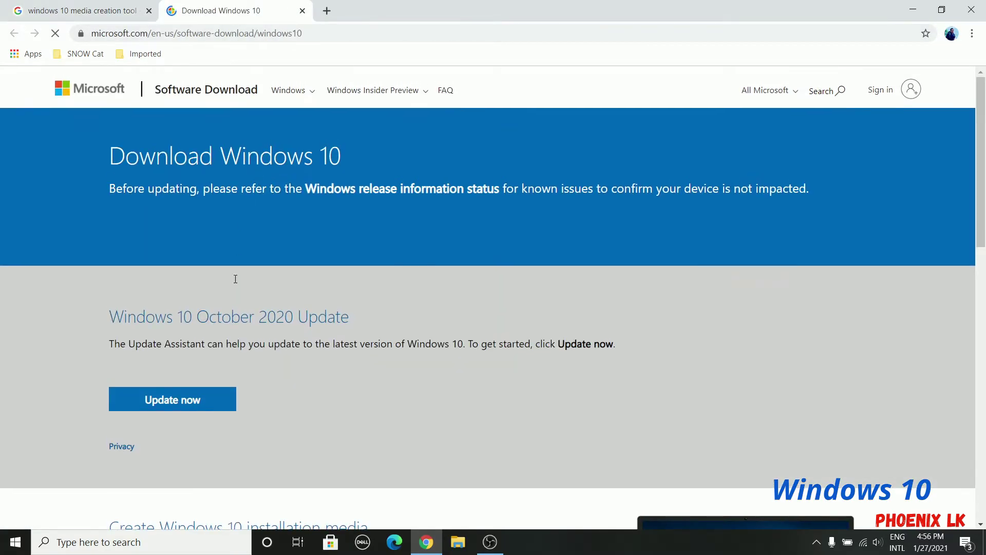
Download the Windows 10 media creation tool and run the downloaded MediaCreationTool file.
scroll(238, 288, "down", 3)
scroll(190, 370, "down", 1)
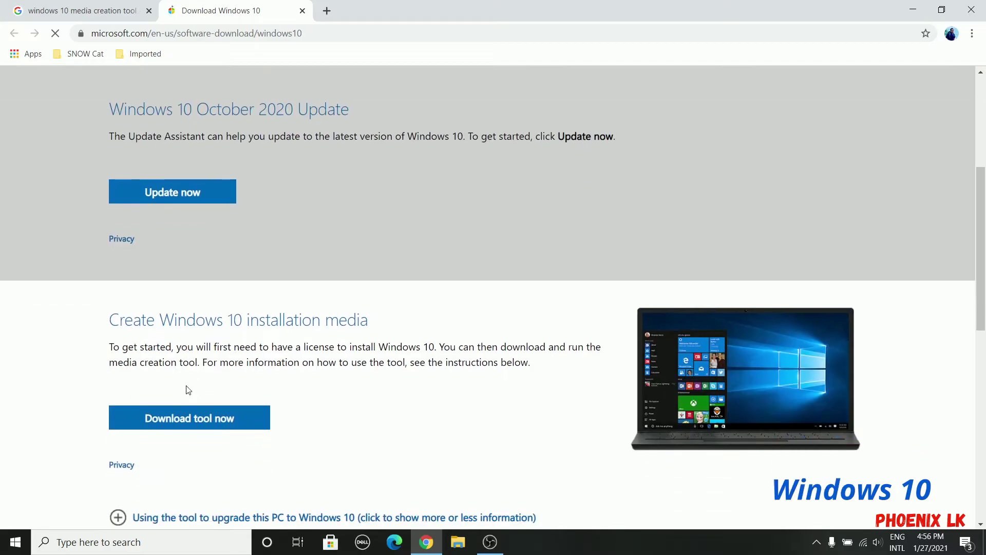
scroll(216, 350, "down", 1)
left_click(204, 354)
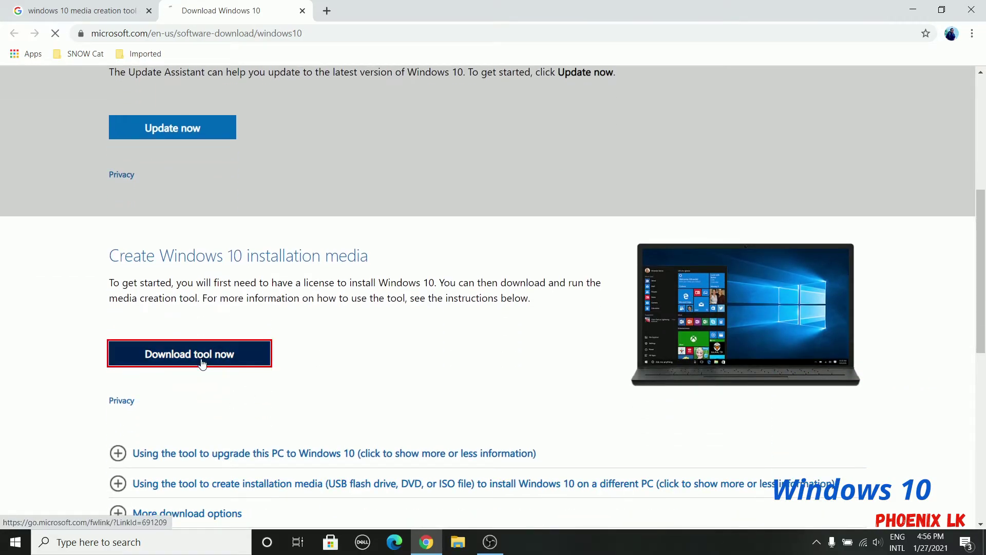
scroll(202, 353, "down", 1)
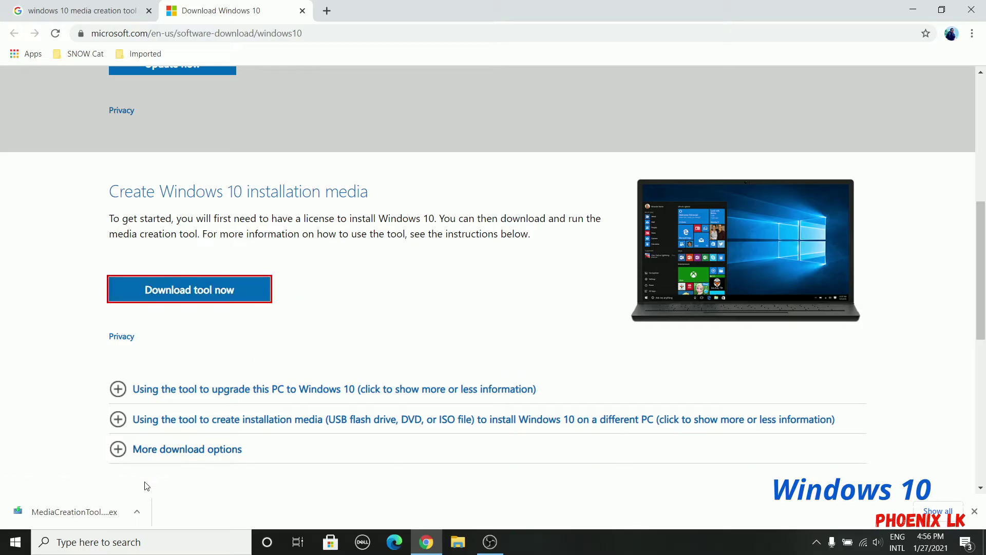
left_click(137, 512)
left_click(171, 432)
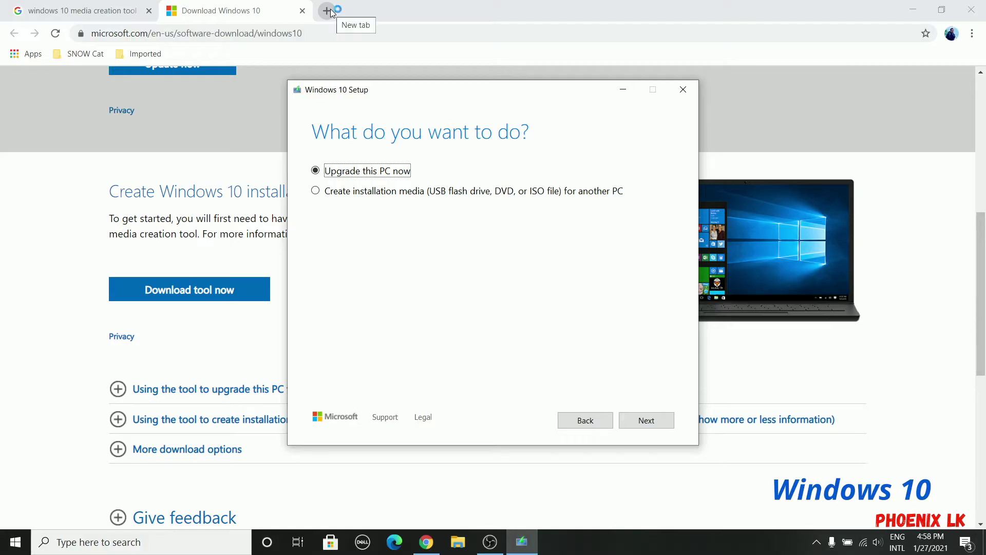
Open the Rufus website, rufus.ie, in a new browser tab.
left_click(327, 11)
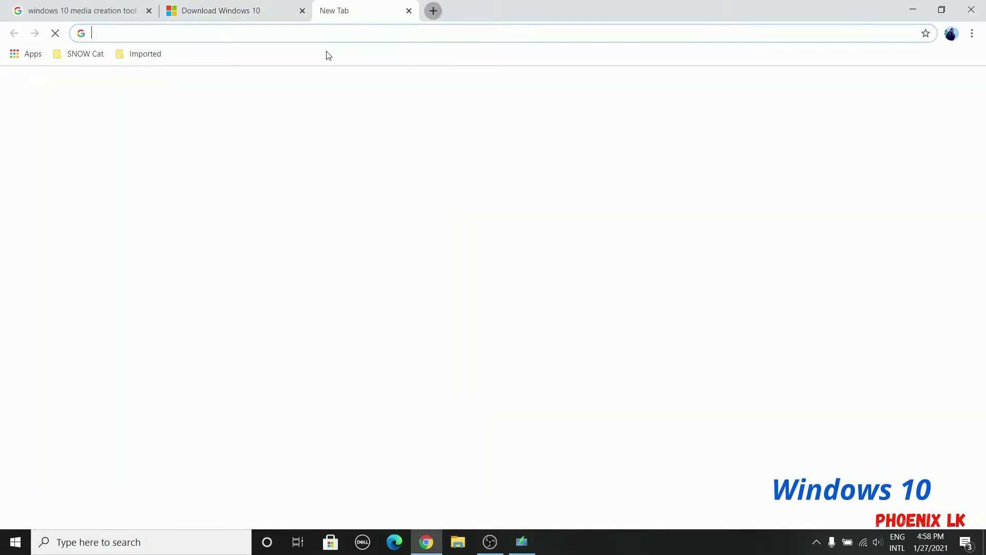
type("rufus.ie")
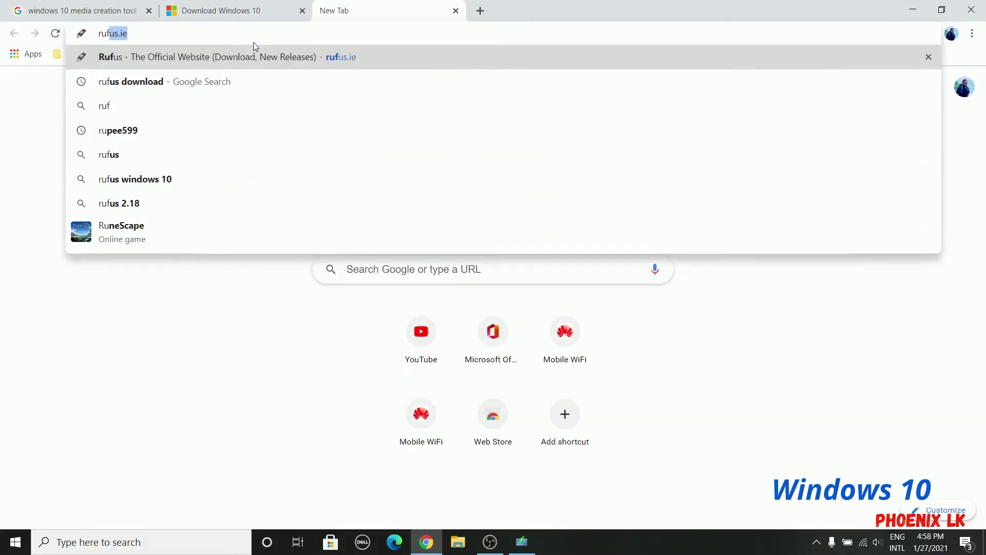
key("Return")
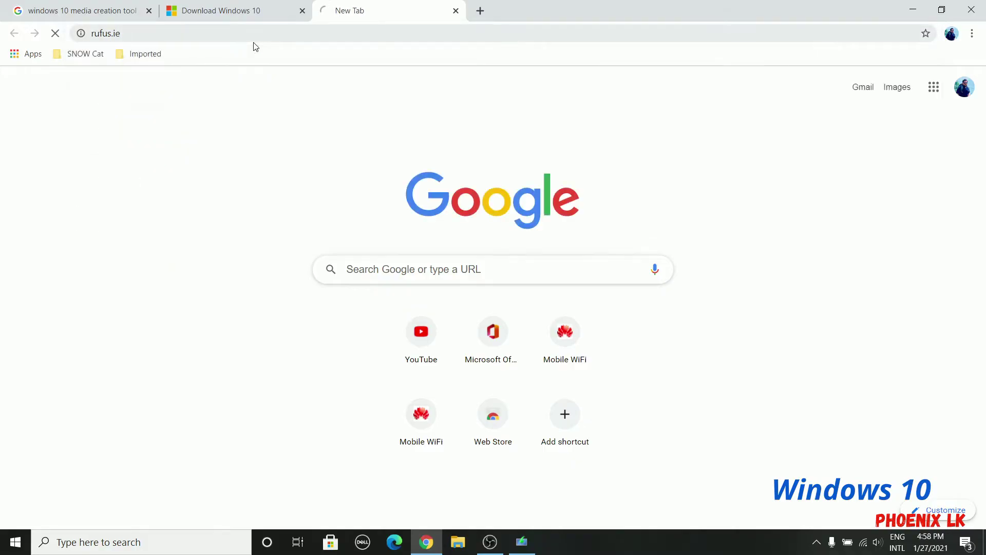
Examine the Rufus page, from the program's description to the links in the Download section.
scroll(305, 294, "down", 1)
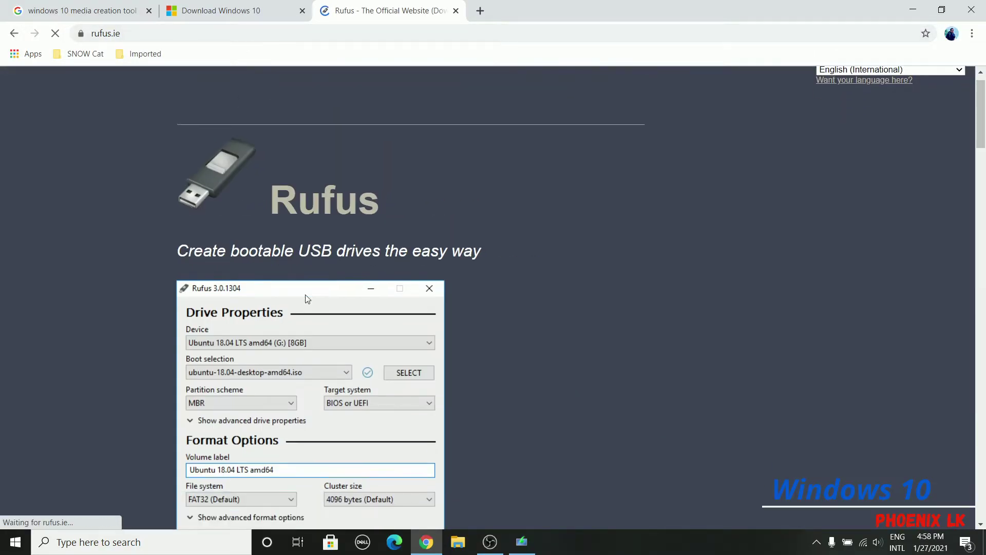
scroll(285, 303, "down", 3)
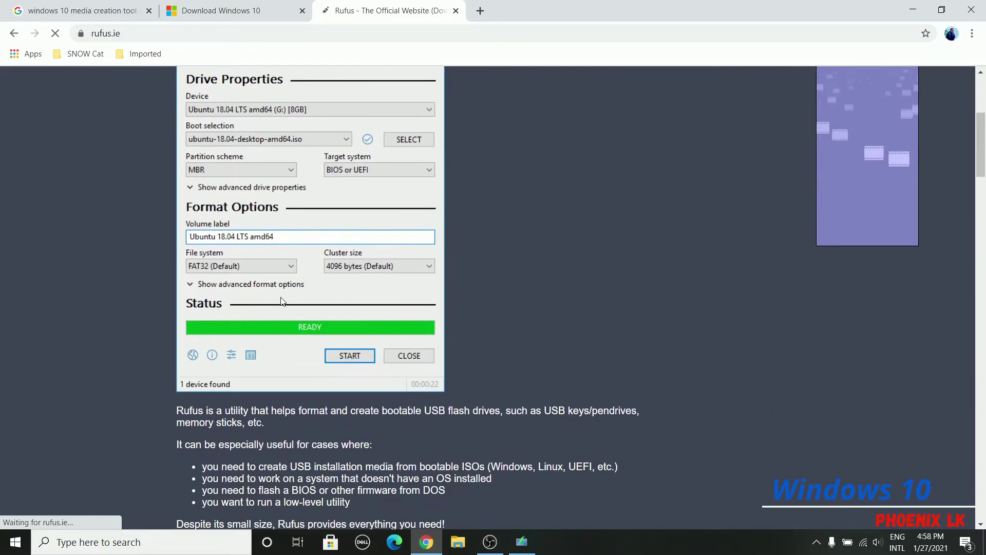
scroll(280, 293, "up", 2)
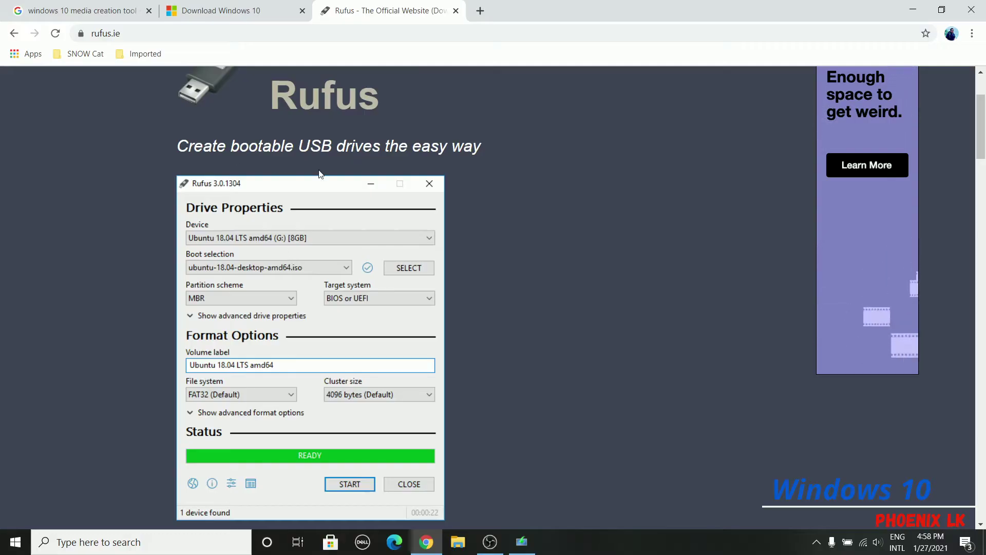
scroll(417, 333, "down", 1)
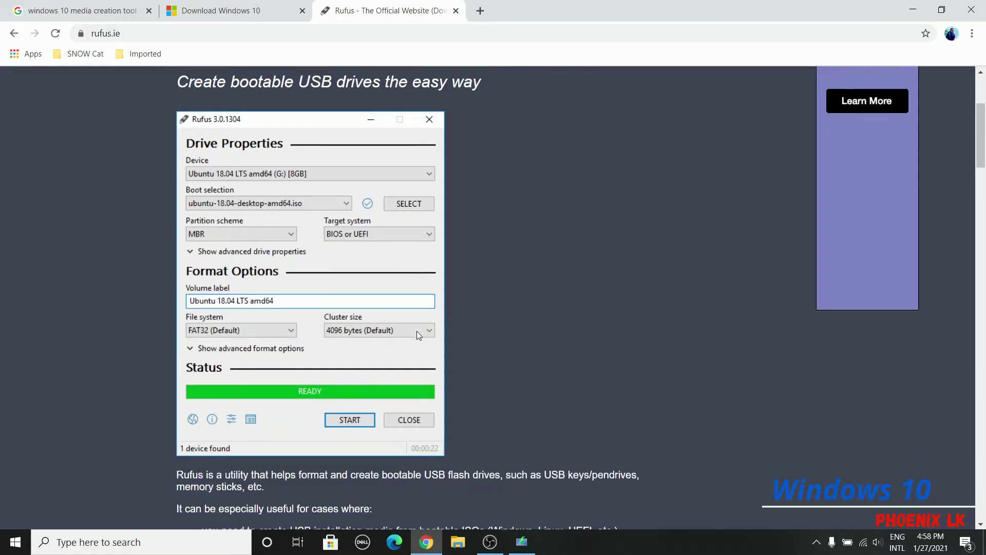
scroll(415, 331, "down", 3)
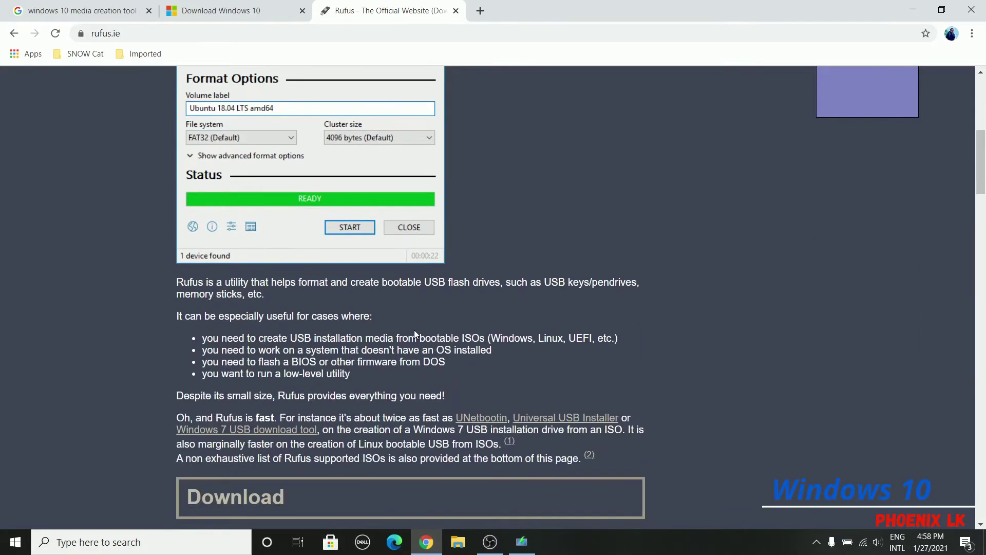
scroll(401, 328, "down", 2)
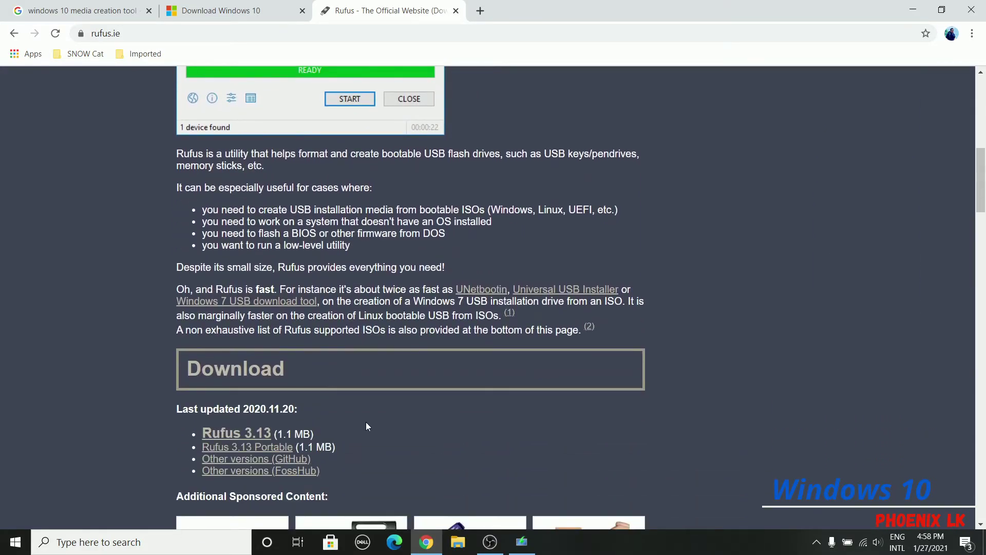
scroll(216, 447, "down", 1)
scroll(193, 216, "up", 5)
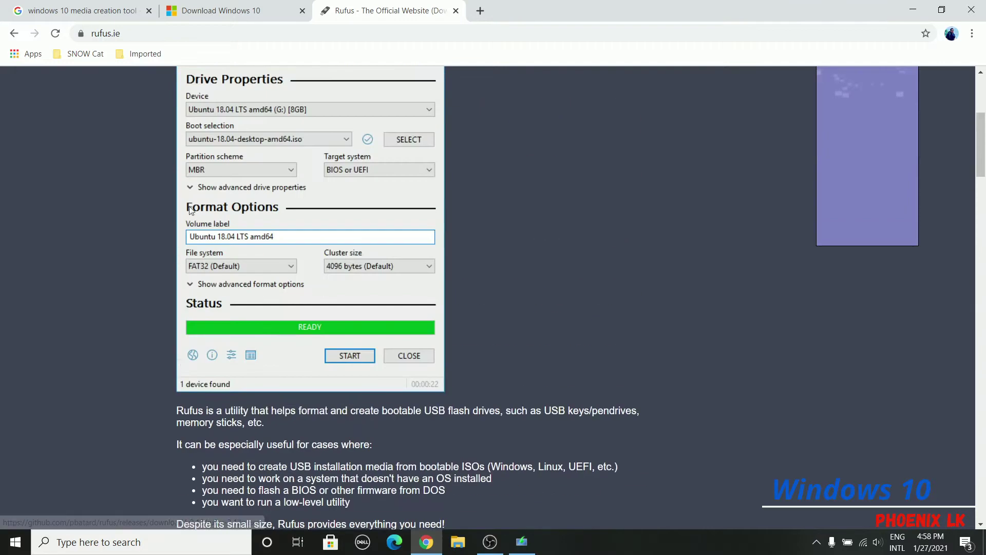
scroll(297, 365, "down", 3)
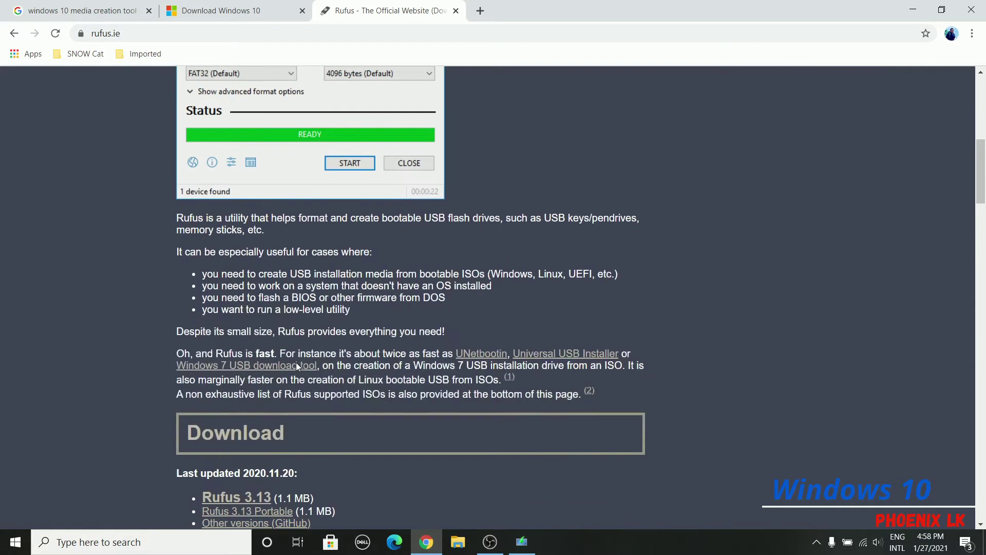
scroll(308, 385, "down", 2)
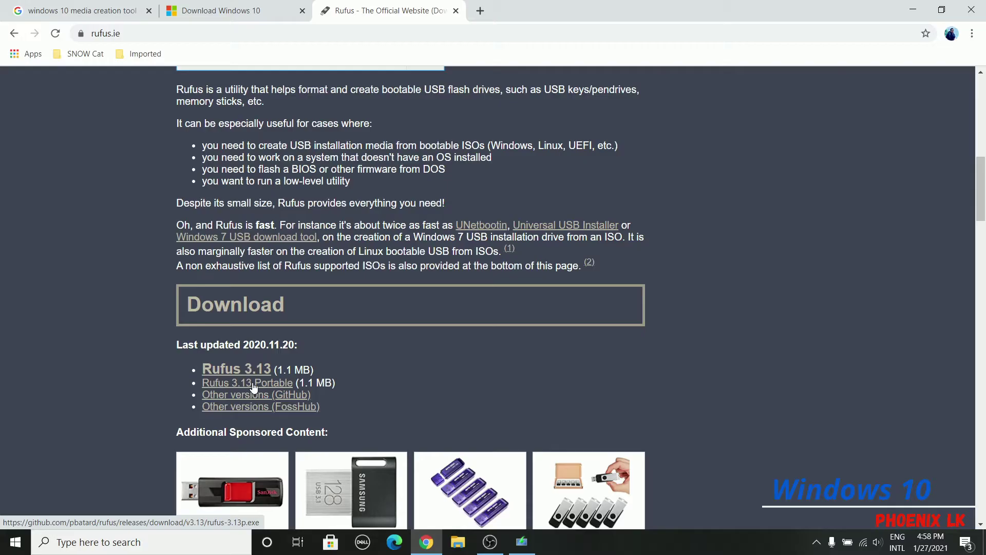
Minimize the browser and shift the Windows 10 Setup window slightly on the desktop.
left_click(913, 9)
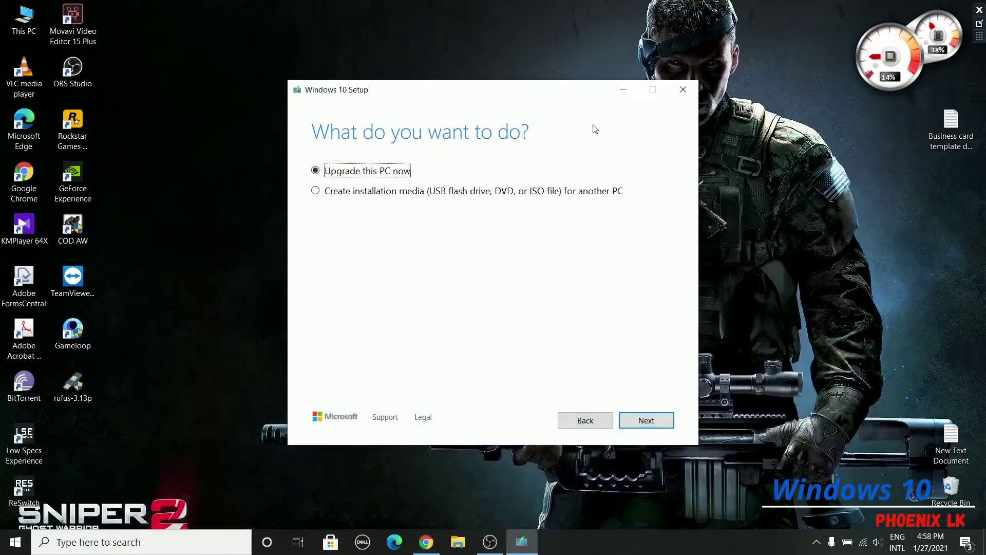
left_click_drag(478, 95, 497, 98)
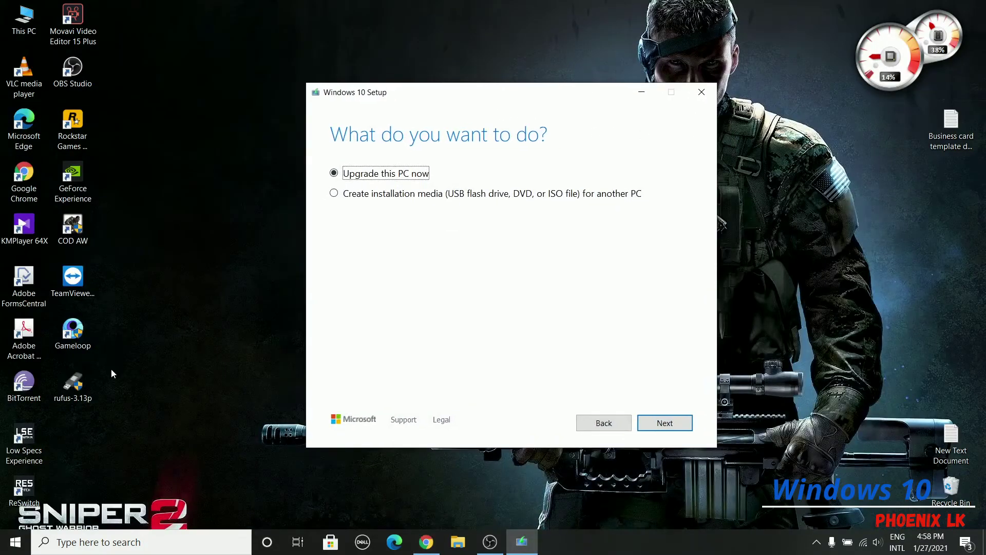
left_click(73, 385)
right_click(229, 295)
left_click(273, 331)
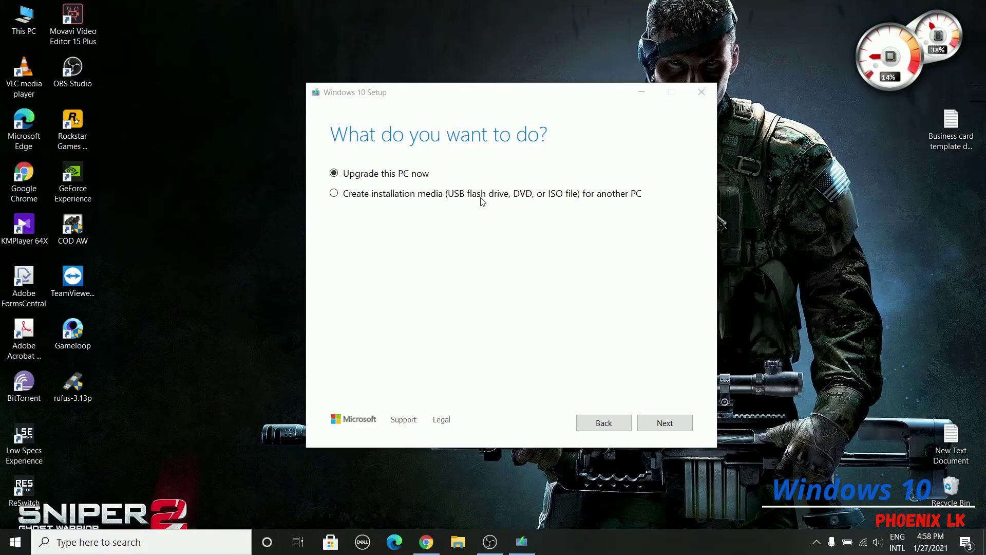
Choose to create installation media (USB flash drive, DVD, or ISO file) for another PC and continue.
left_click(367, 200)
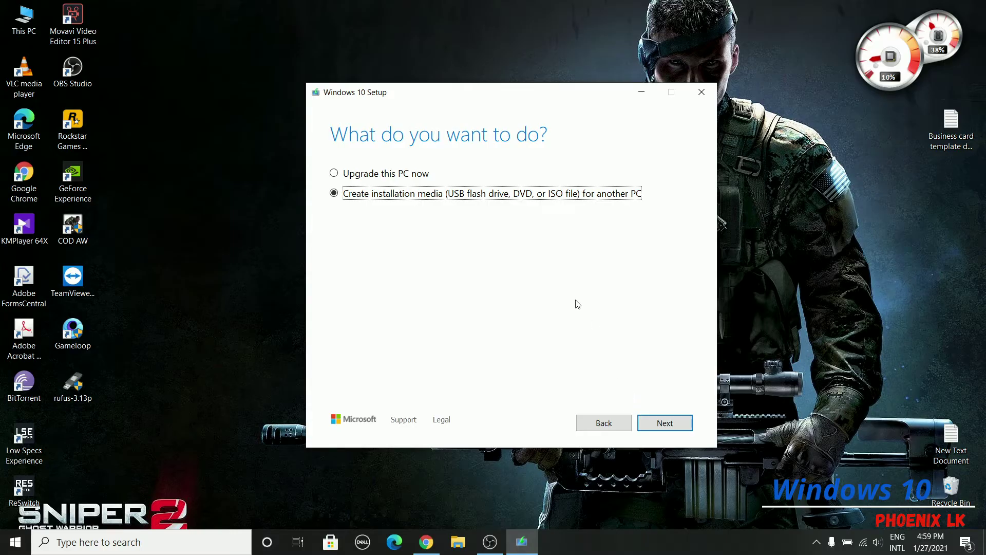
left_click(673, 422)
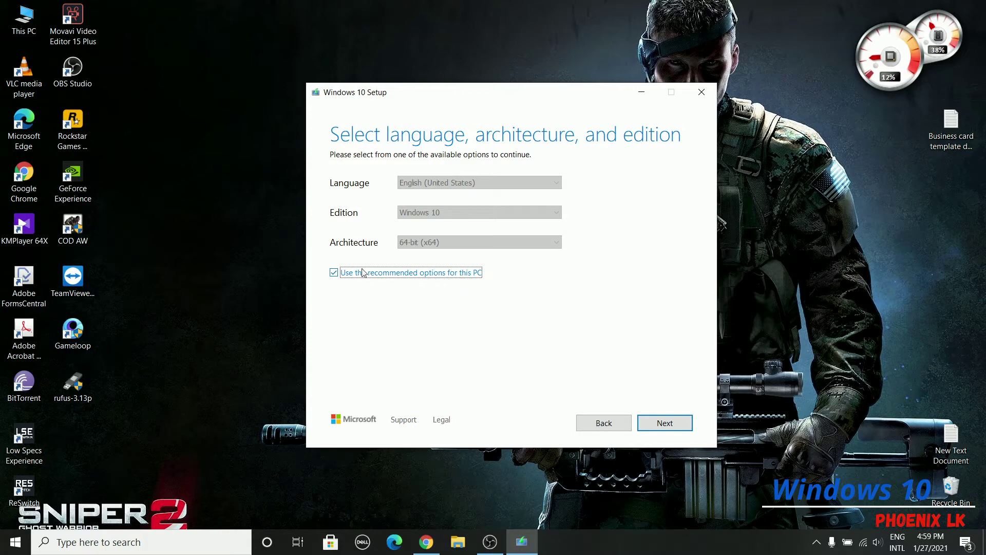
Turn off the recommended options, select English (United States), Windows 10 and 64-bit (x64), and continue.
left_click(343, 276)
left_click(436, 184)
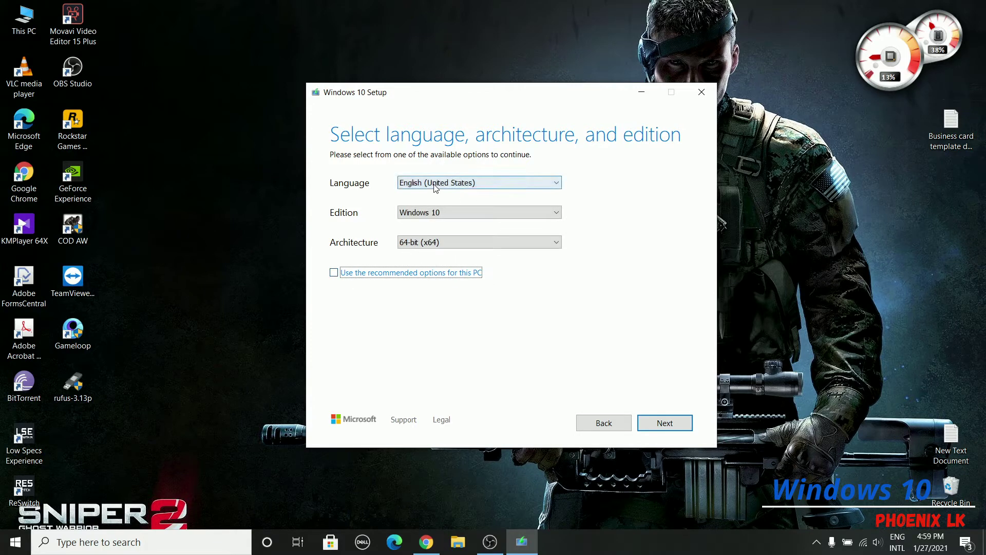
left_click(434, 194)
left_click(443, 216)
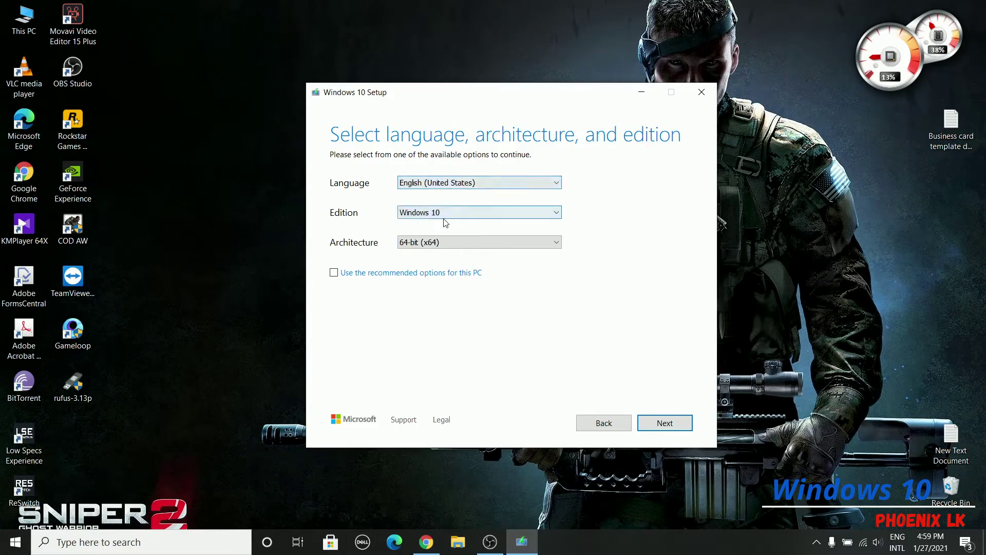
left_click(443, 224)
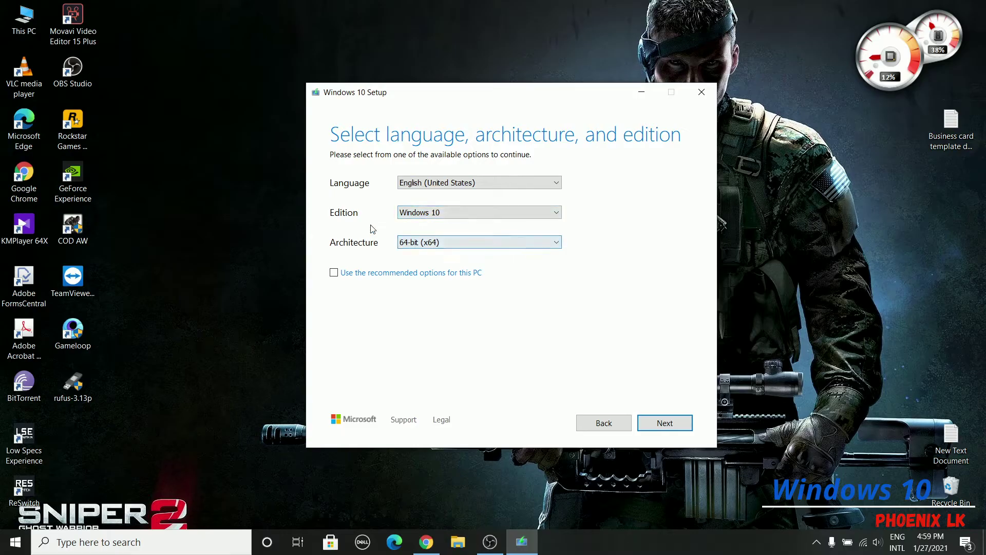
left_click(431, 212)
left_click(437, 222)
left_click(448, 249)
left_click(452, 253)
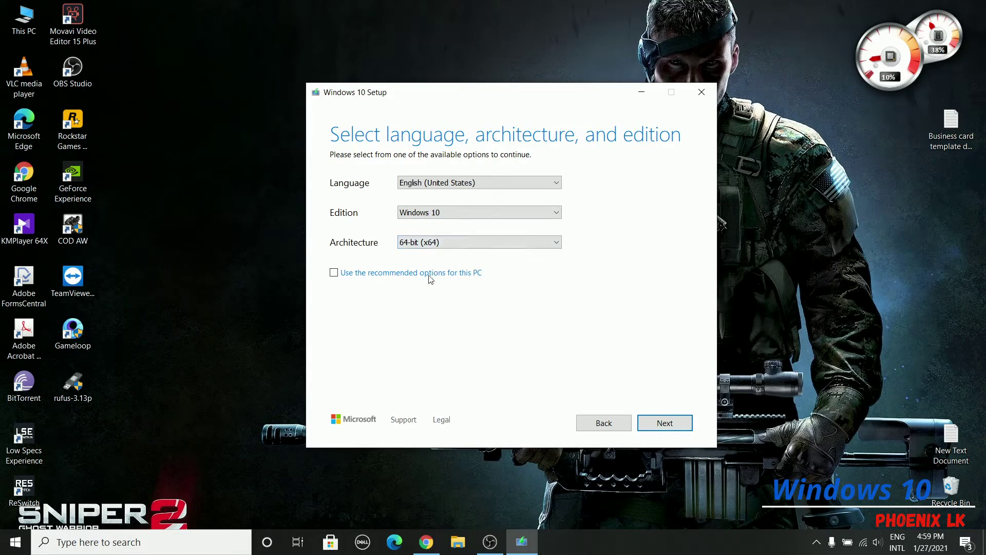
left_click(665, 418)
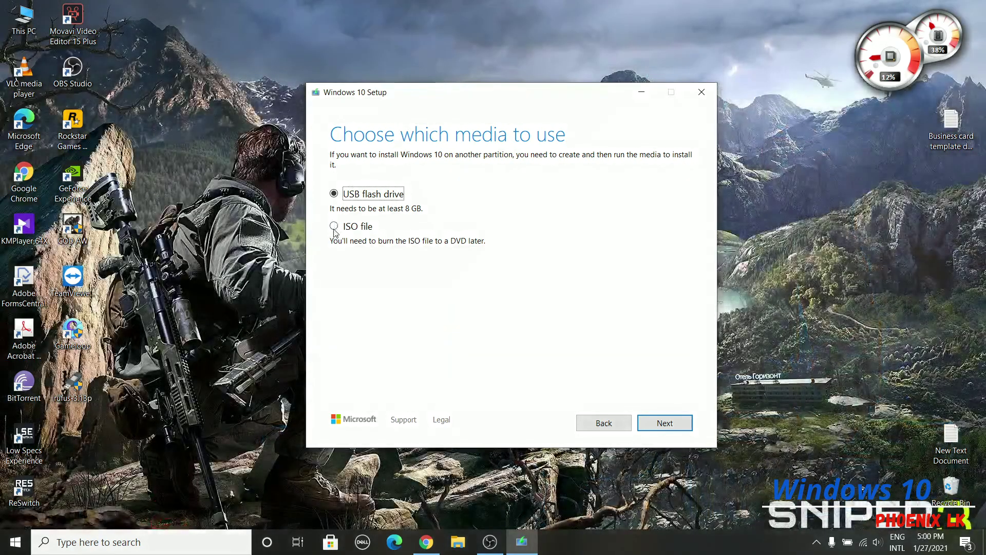
Choose ISO file as the media to use, continue, and open Local Disk (E:) as the save location.
left_click(334, 226)
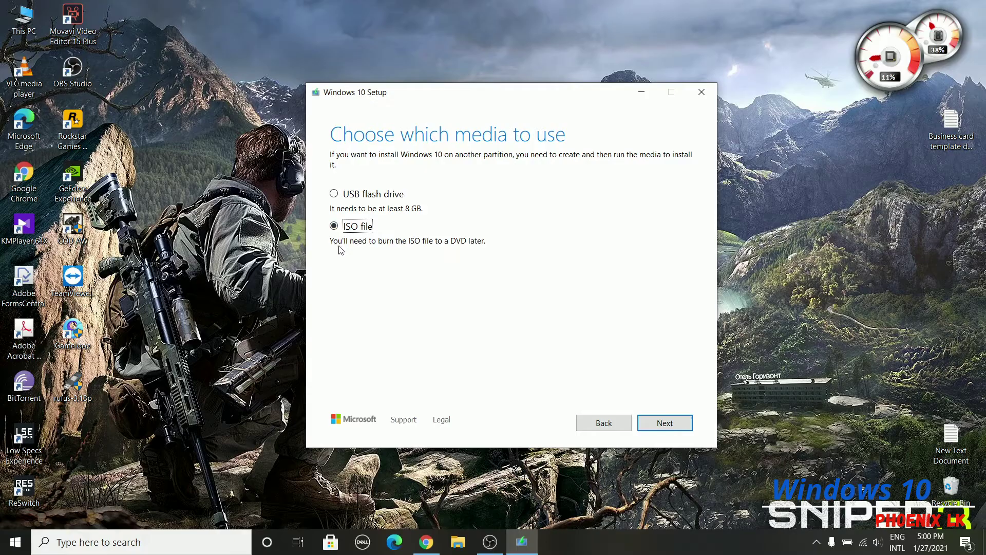
left_click(662, 423)
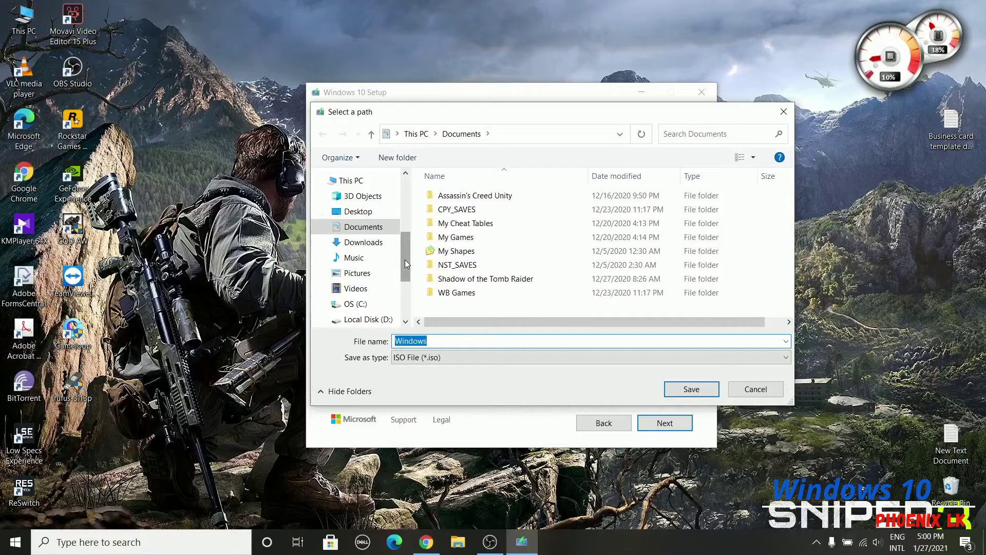
left_click_drag(406, 269, 411, 280)
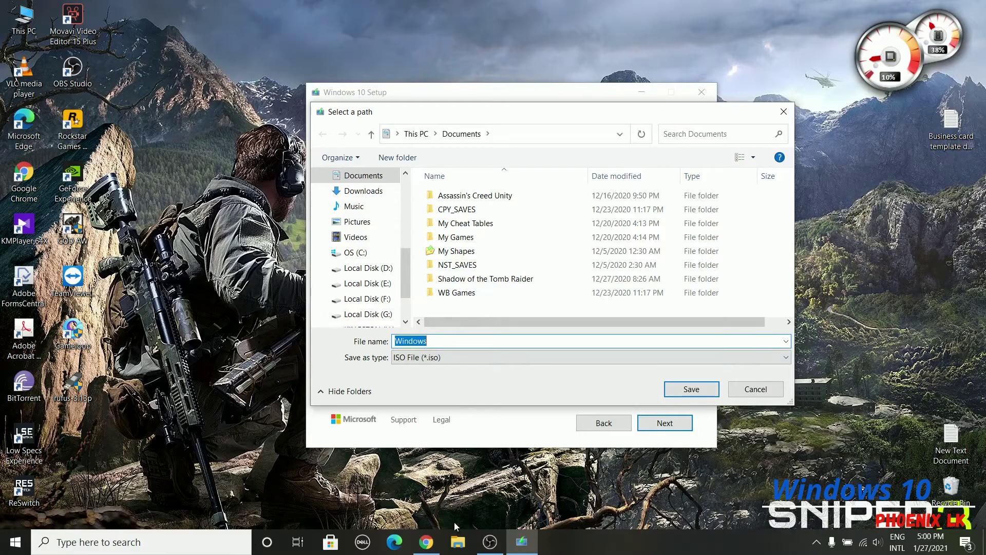
left_click(387, 300)
left_click(376, 284)
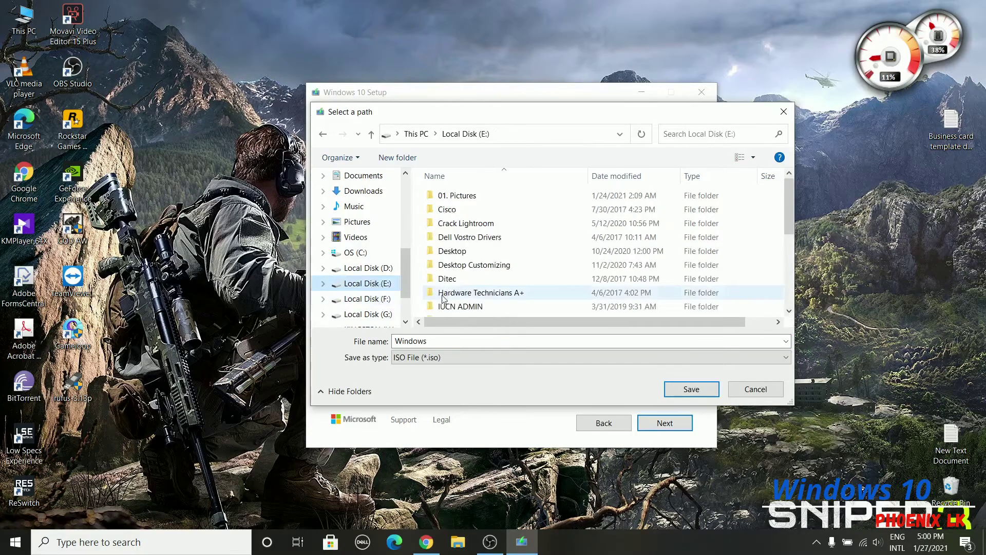
Browse to the Windows 10_20H2 folder inside Softwares > Microsoft as the save location for the ISO file.
scroll(456, 303, "down", 5)
scroll(450, 301, "up", 2)
scroll(452, 299, "down", 2)
double_click(452, 298)
scroll(445, 274, "down", 1)
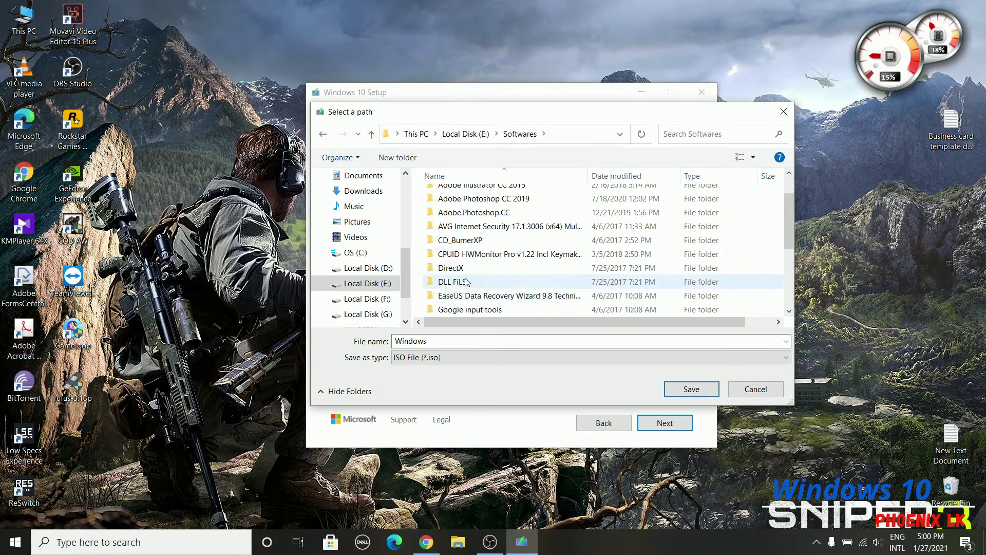
scroll(445, 278, "down", 2)
double_click(464, 267)
scroll(464, 266, "down", 2)
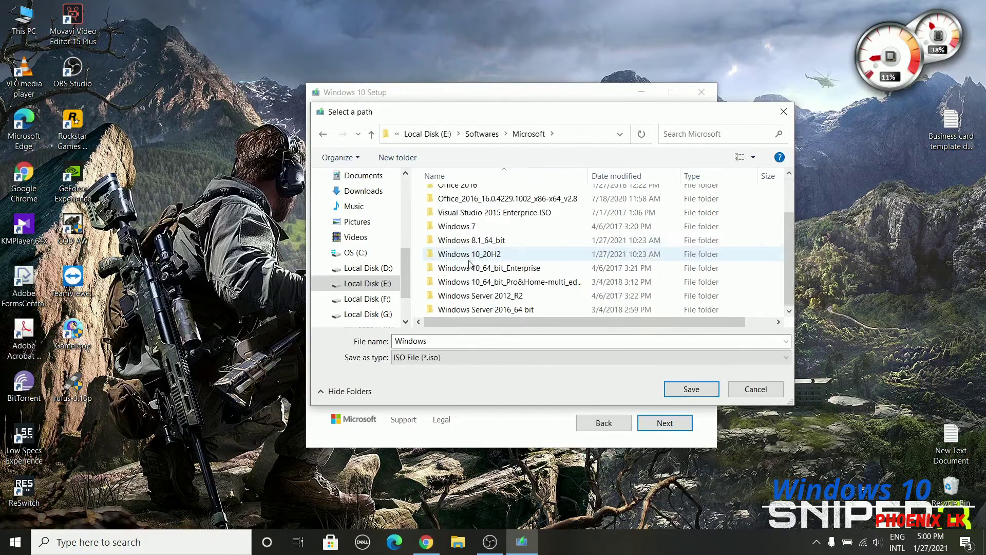
left_click(484, 255)
double_click(484, 256)
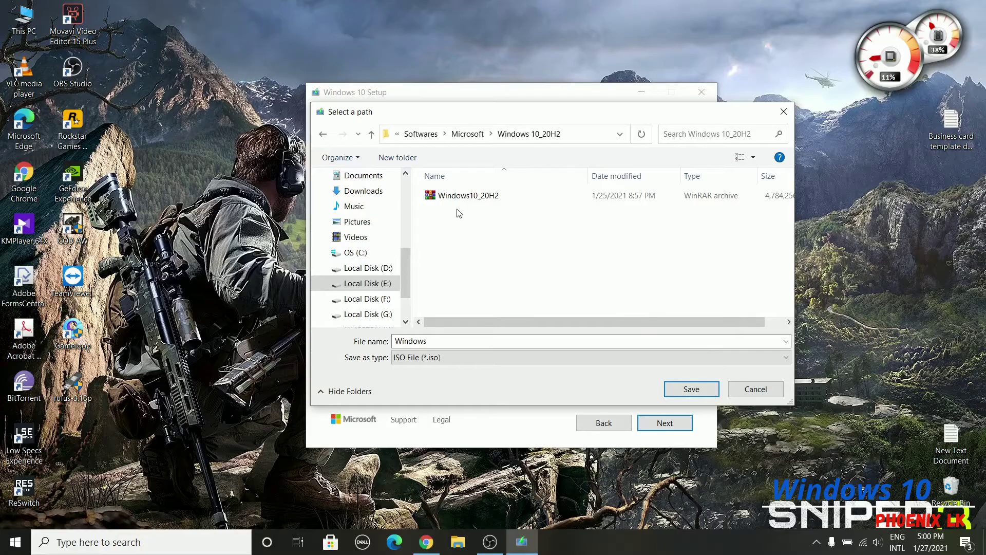
Check the size of the existing Windows10_20H2 file in the folder and cancel the save dialog.
left_click(468, 196)
left_click_drag(618, 315, 665, 305)
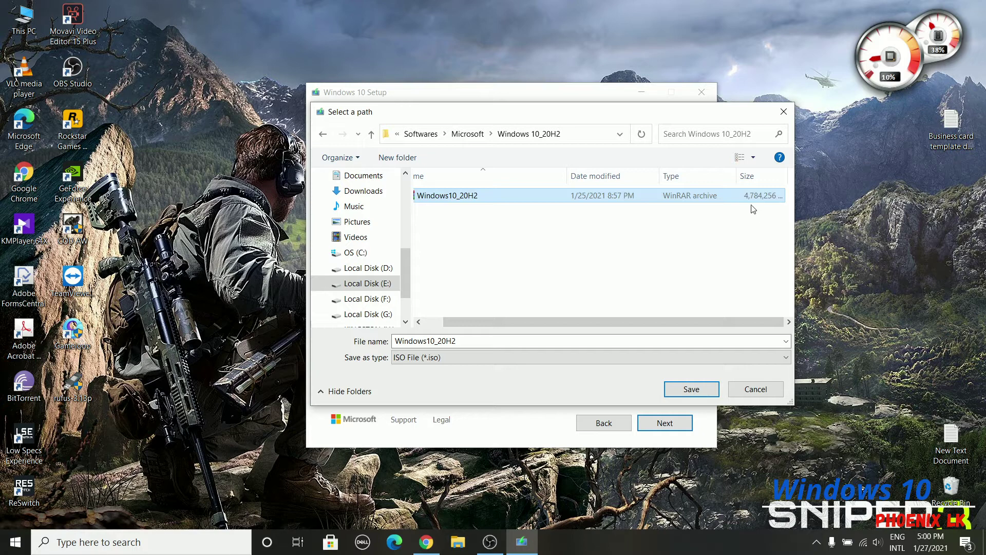
left_click_drag(609, 322, 587, 322)
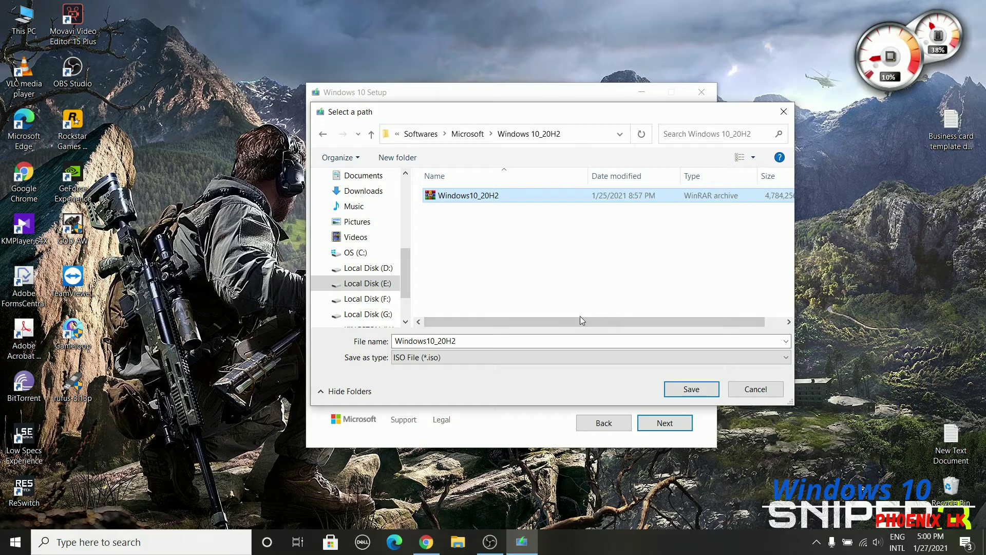
left_click(757, 390)
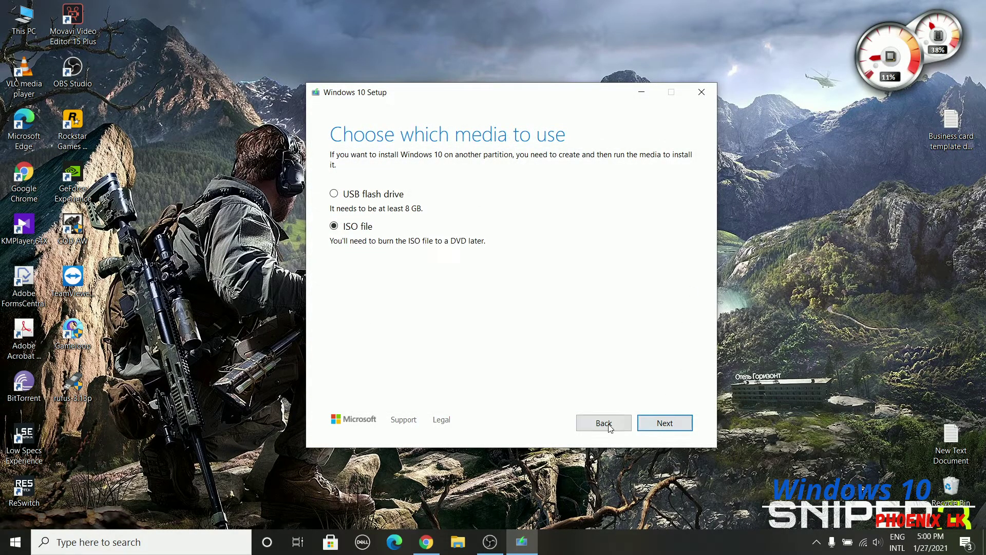
Quit Windows 10 Setup without creating the media and confirm the exit.
left_click(702, 93)
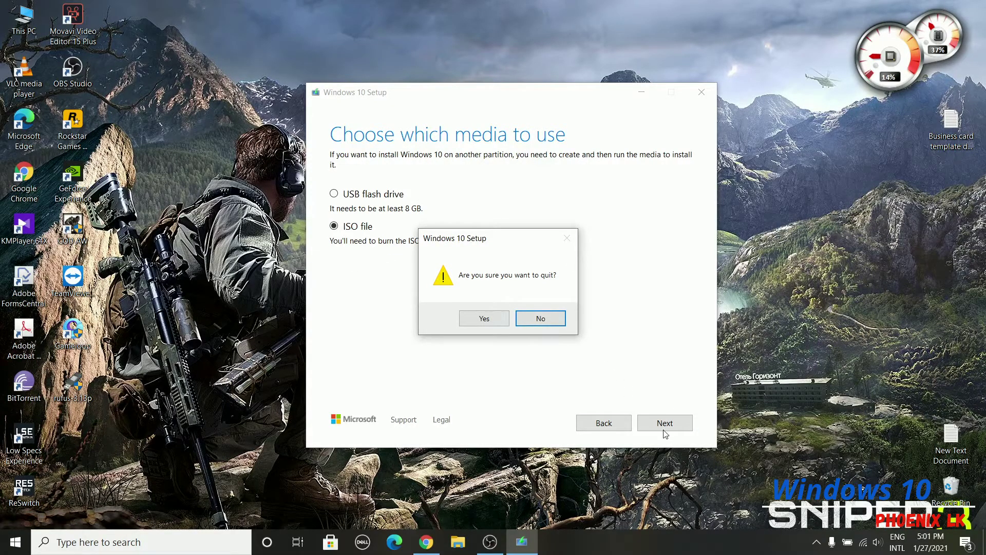
left_click(557, 322)
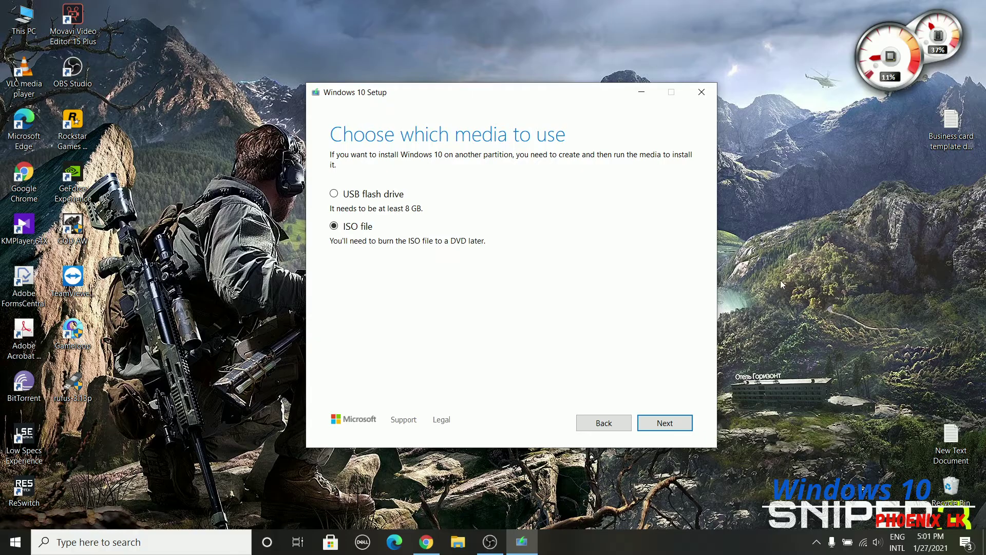
left_click(701, 92)
left_click(484, 317)
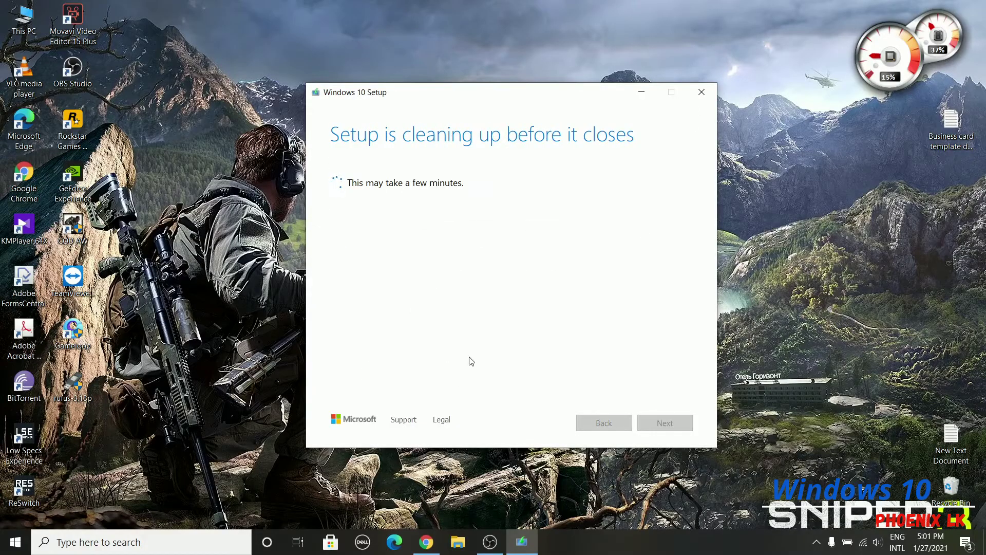
right_click(193, 327)
left_click(216, 356)
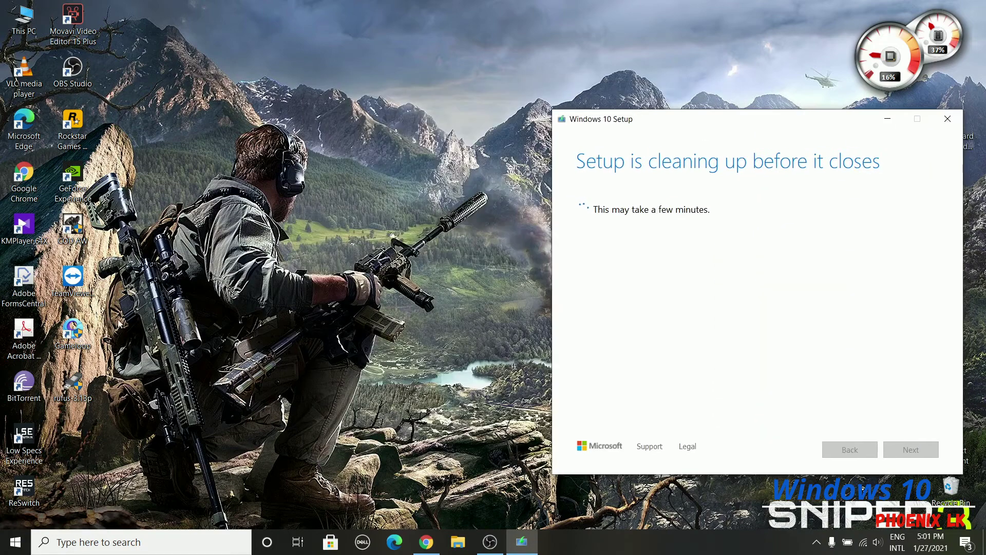
Launch Rufus from the desktop and load Windows10_20H2 from E: > Softwares > Microsoft > Windows 10_20H2 as the boot image.
double_click(72, 385)
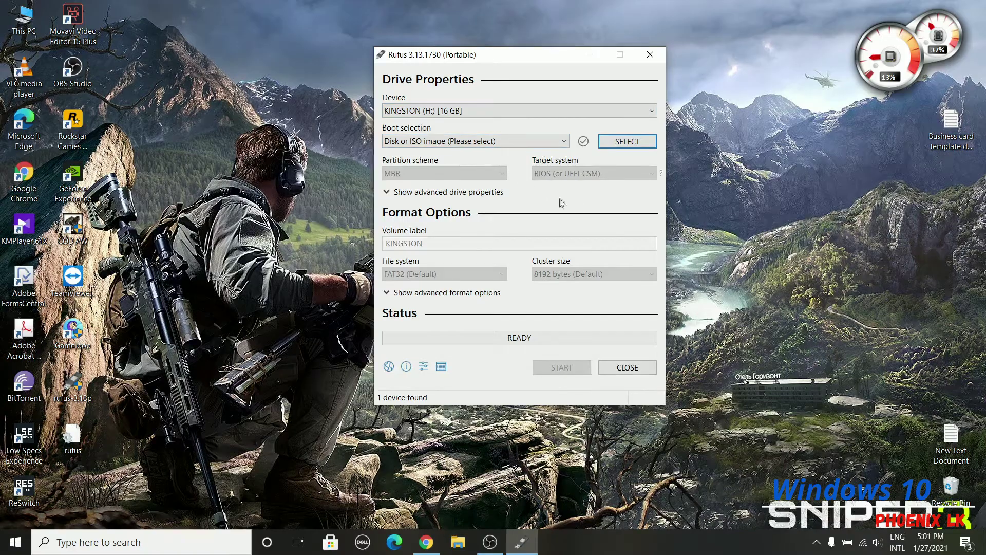
left_click(620, 144)
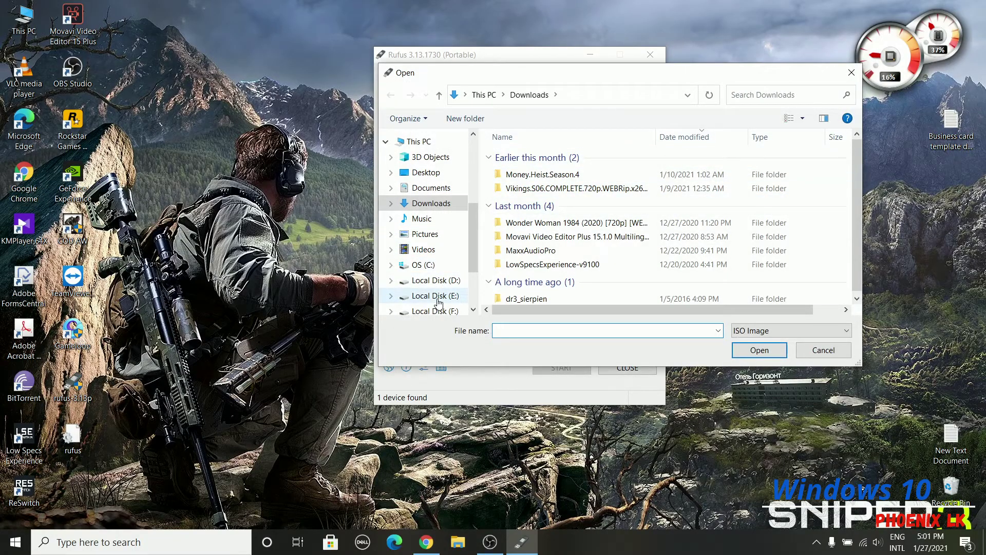
left_click(438, 297)
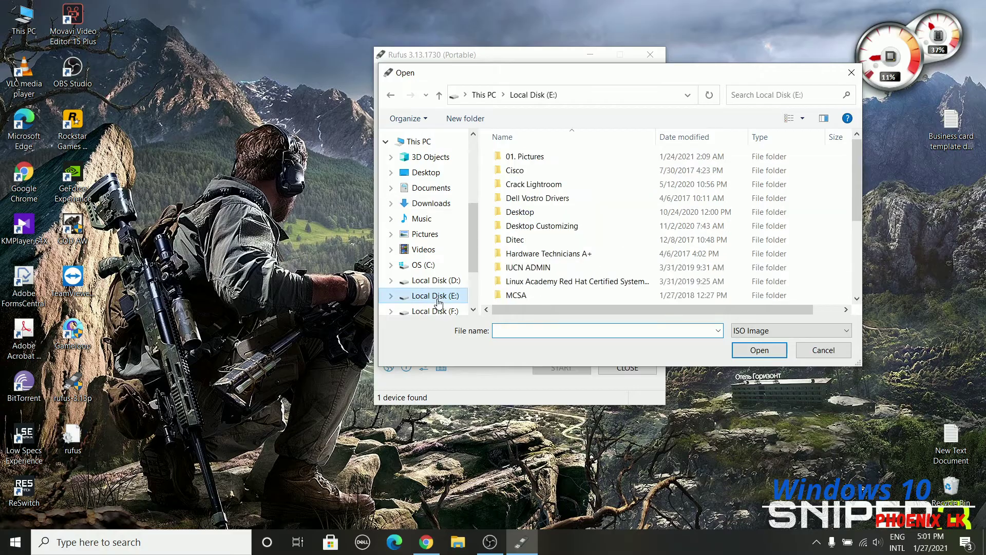
scroll(512, 288, "down", 3)
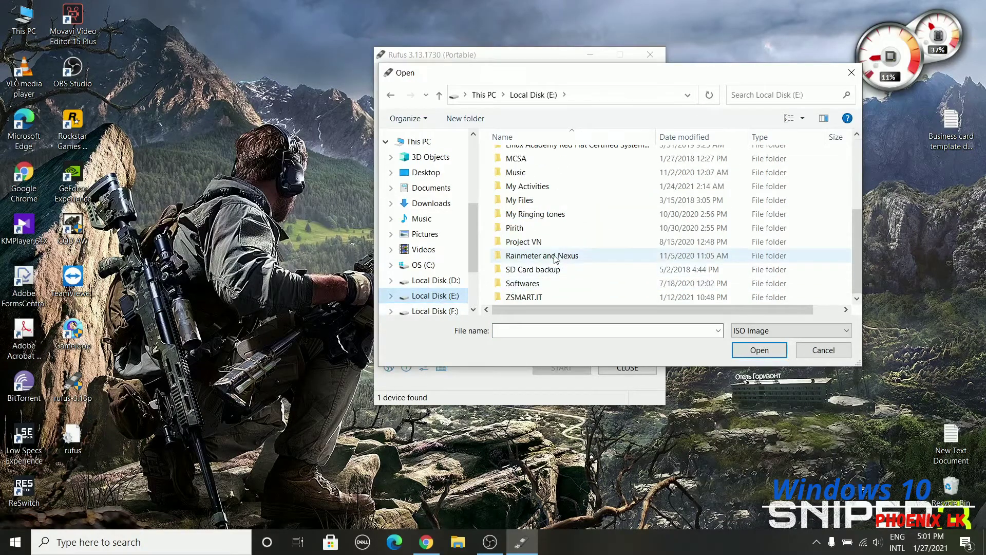
double_click(531, 284)
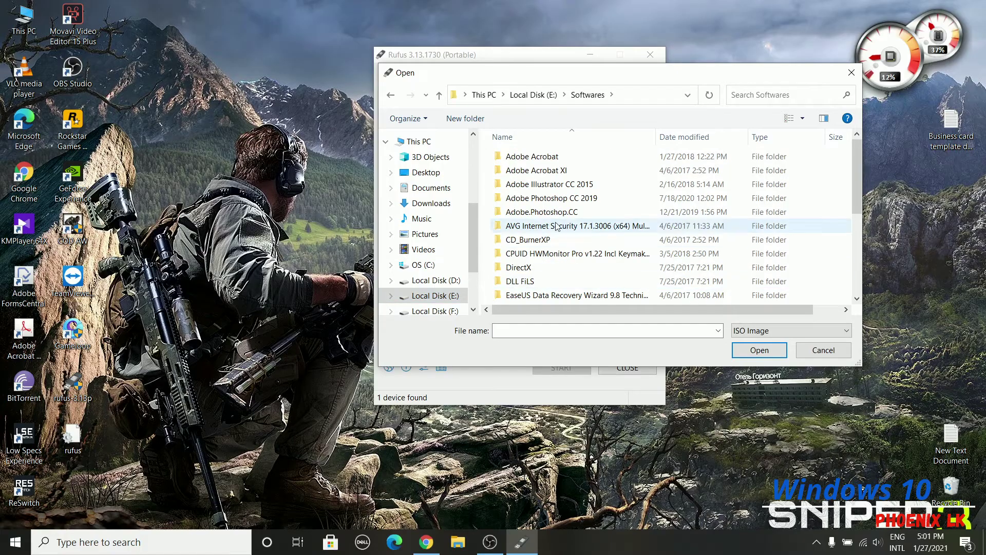
scroll(539, 278, "down", 2)
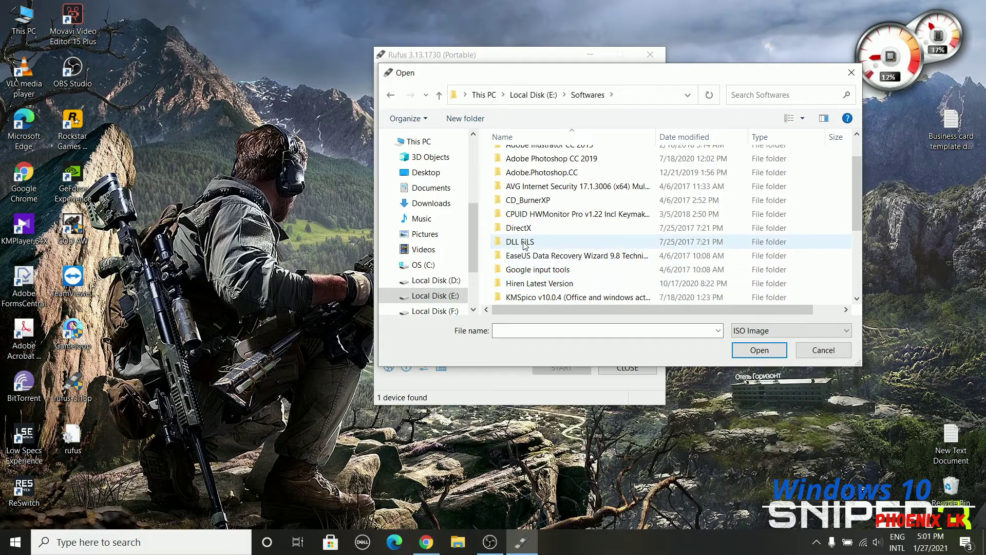
double_click(522, 269)
scroll(565, 206, "down", 1)
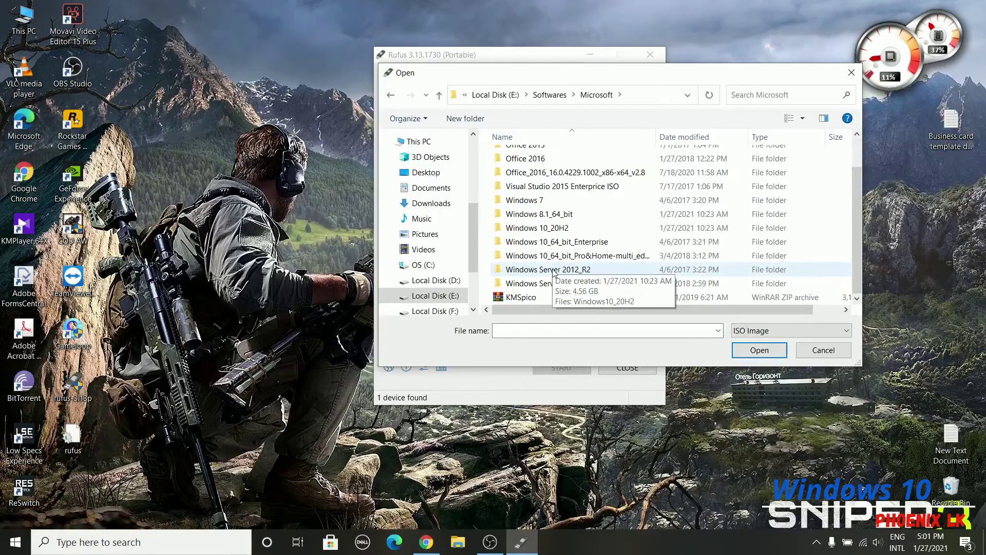
double_click(552, 227)
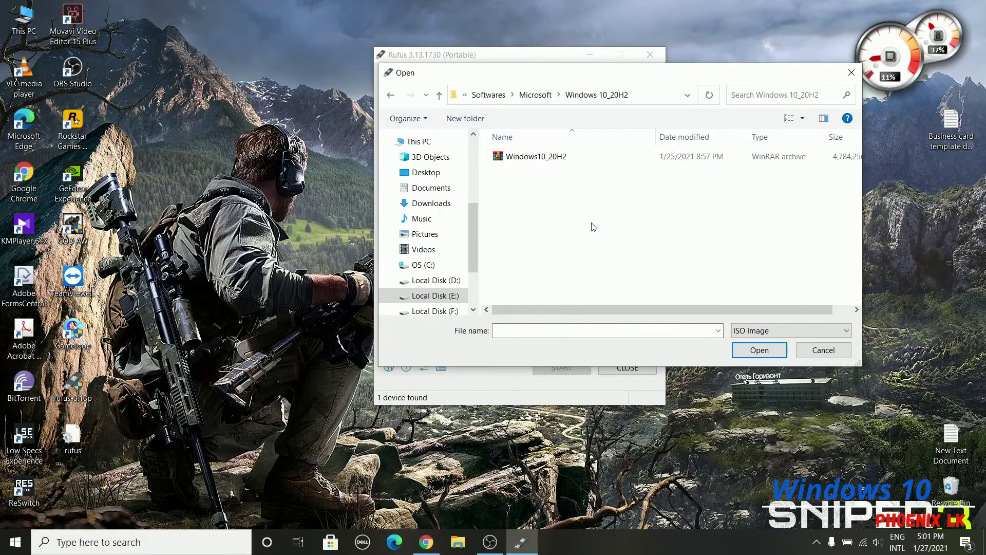
left_click(530, 157)
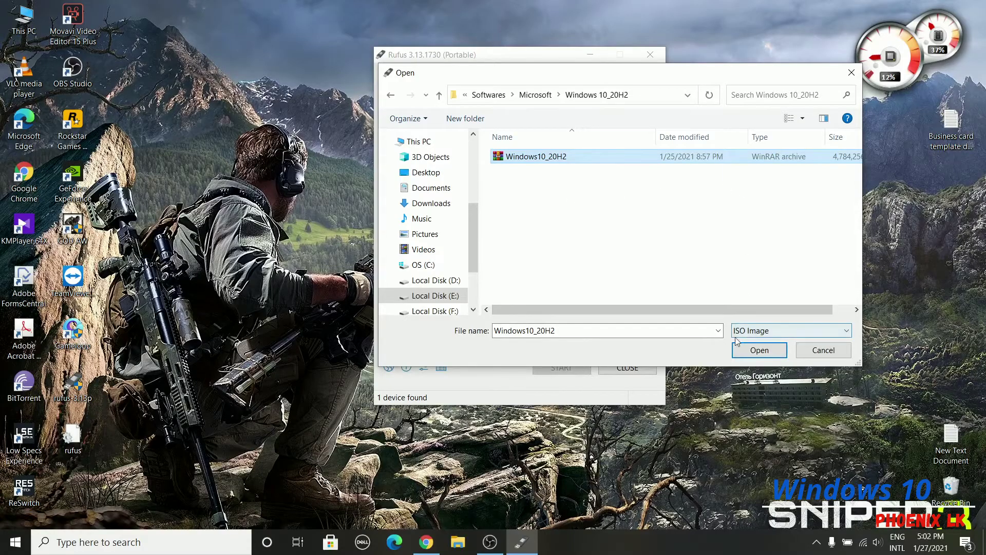
left_click(758, 350)
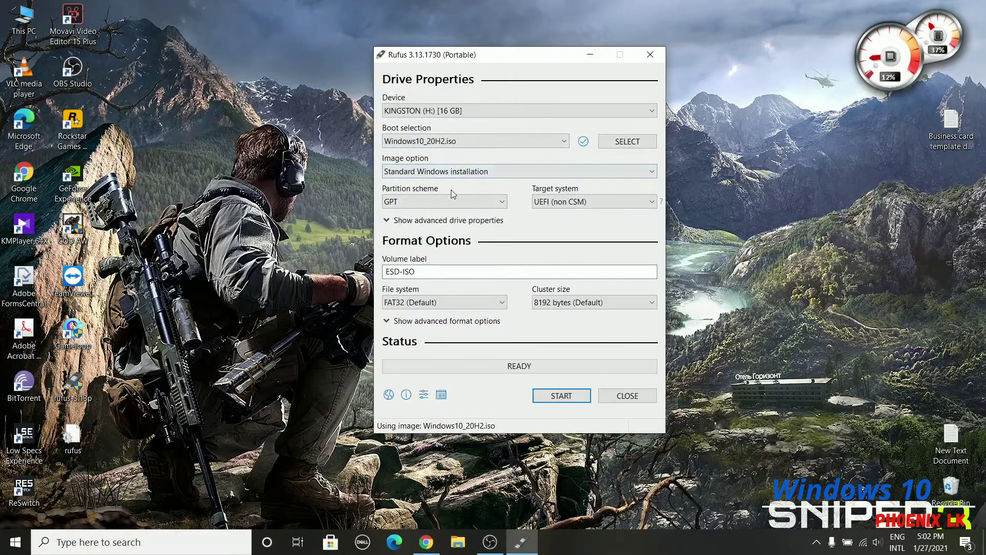
Select the GPT partition scheme and UEFI (non CSM) target system, and start writing the KINGSTON (H:) drive, accepting that its data is erased.
left_click(497, 205)
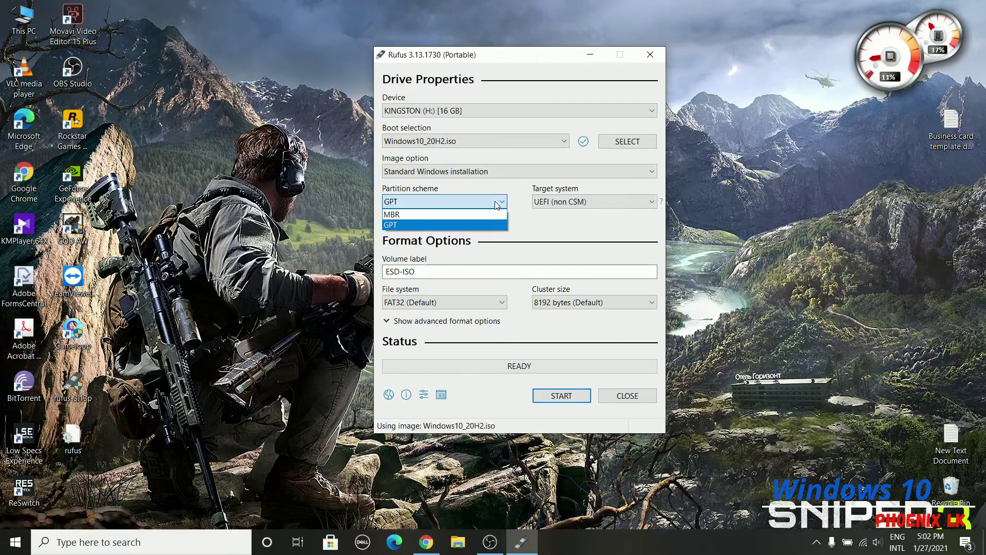
left_click(474, 227)
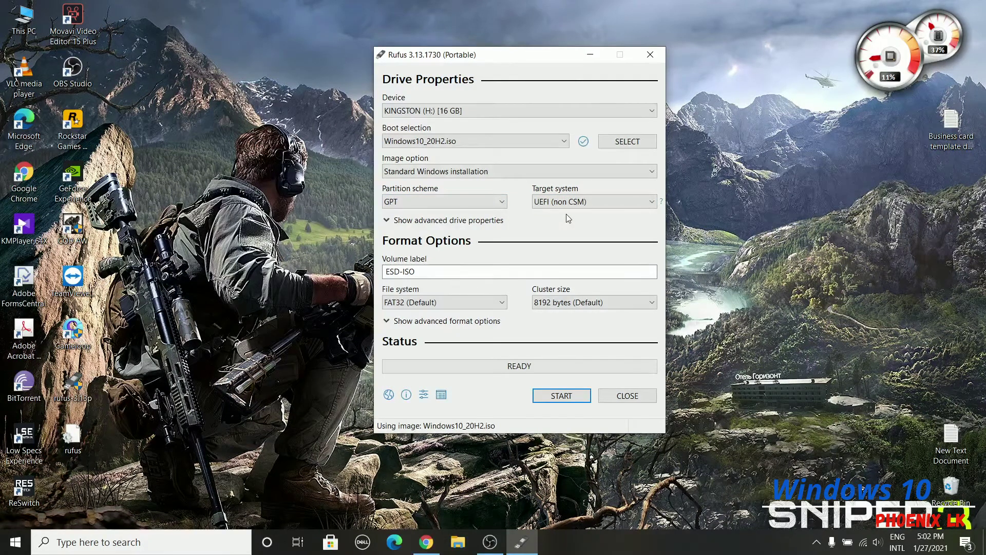
mouse_move(576, 206)
left_click(576, 206)
left_click(565, 214)
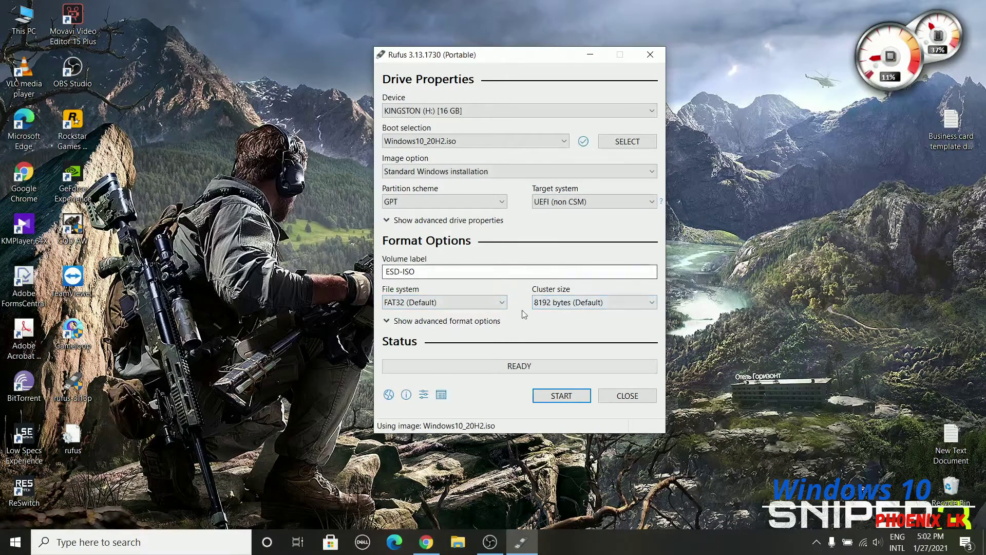
left_click(560, 396)
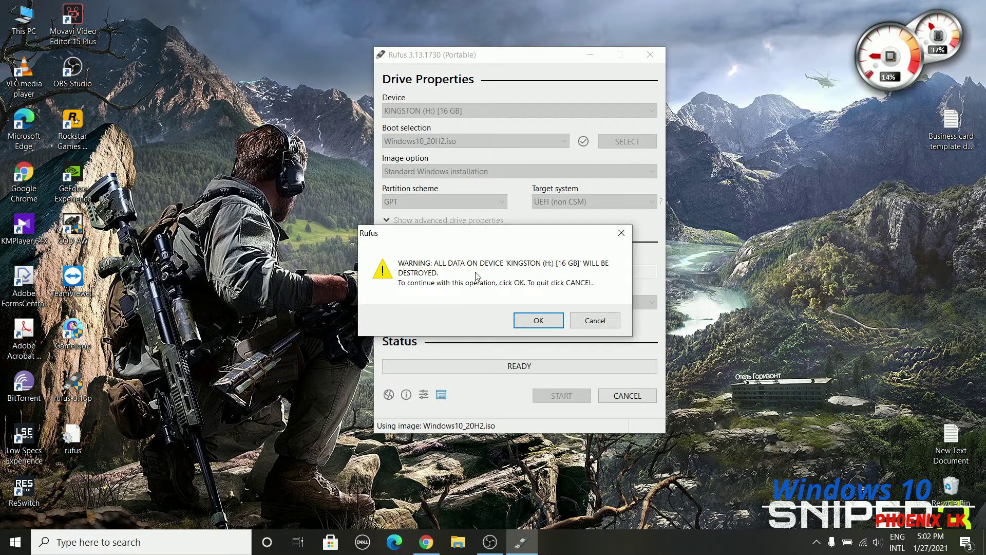
left_click(536, 321)
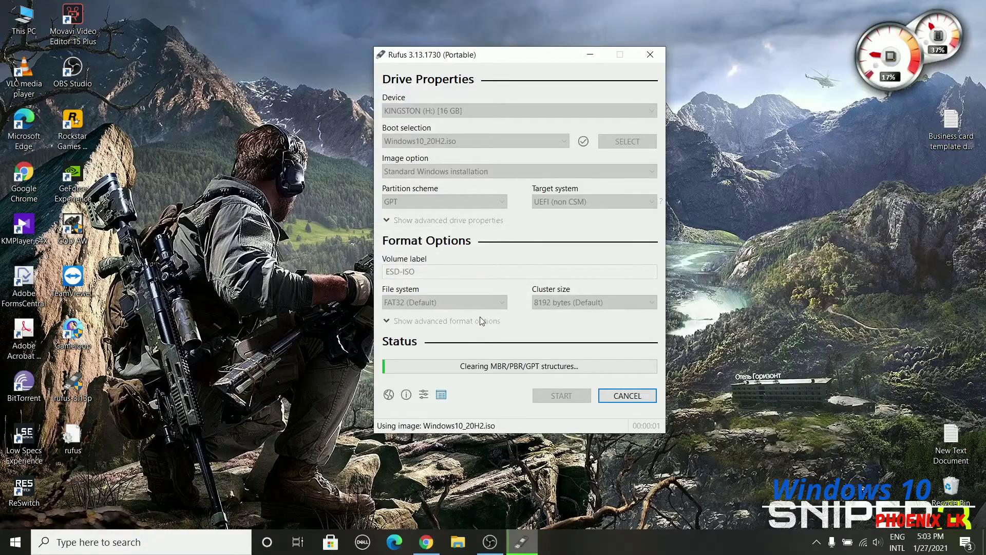